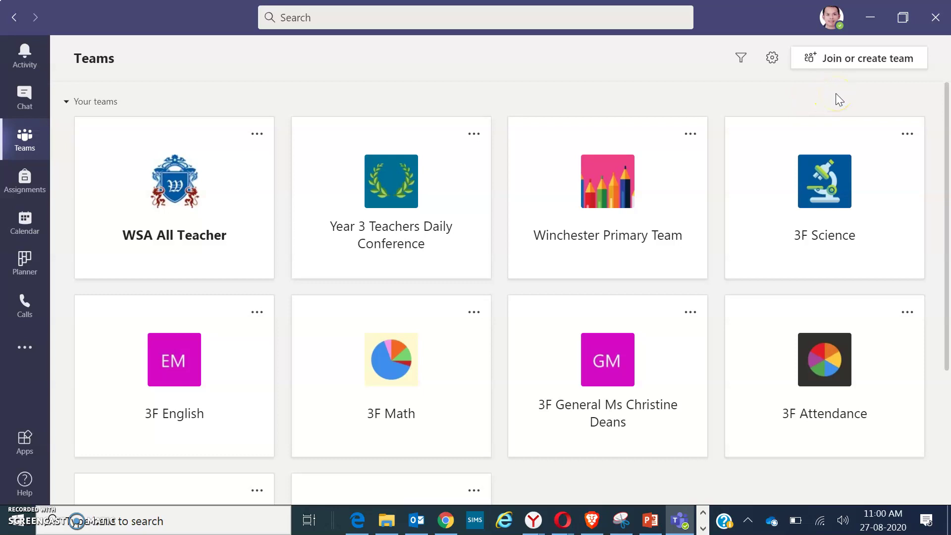
# Step: Start creating a new team of the Class type
pyautogui.click(879, 62)
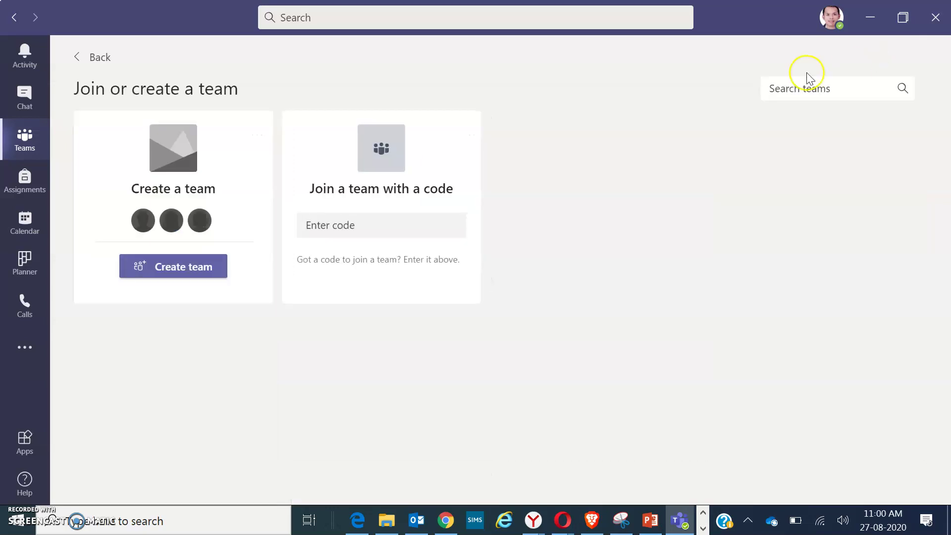
pyautogui.click(178, 268)
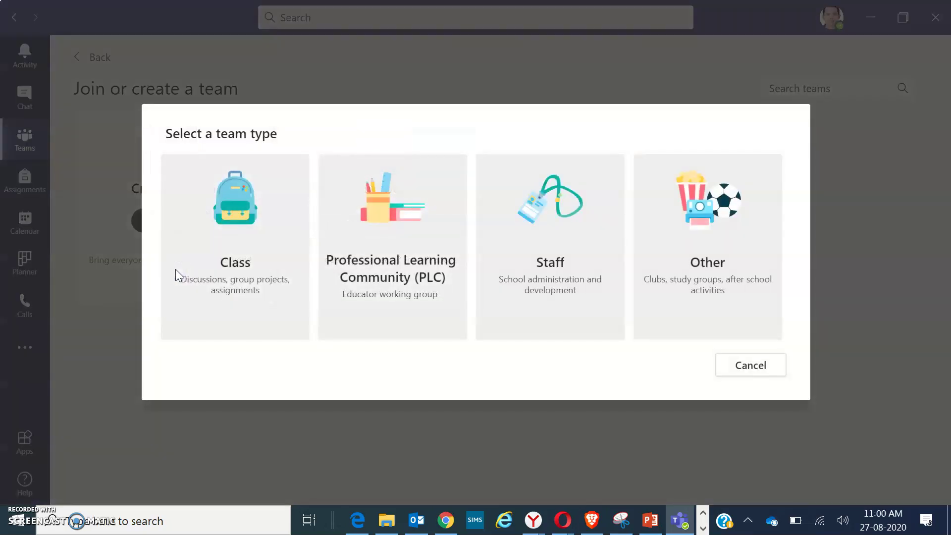
pyautogui.click(225, 250)
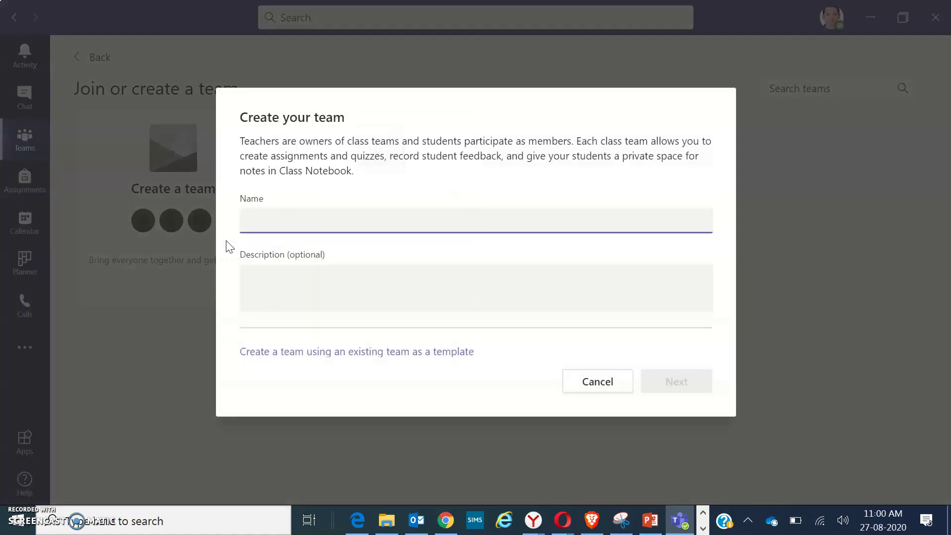
pyautogui.click(339, 217)
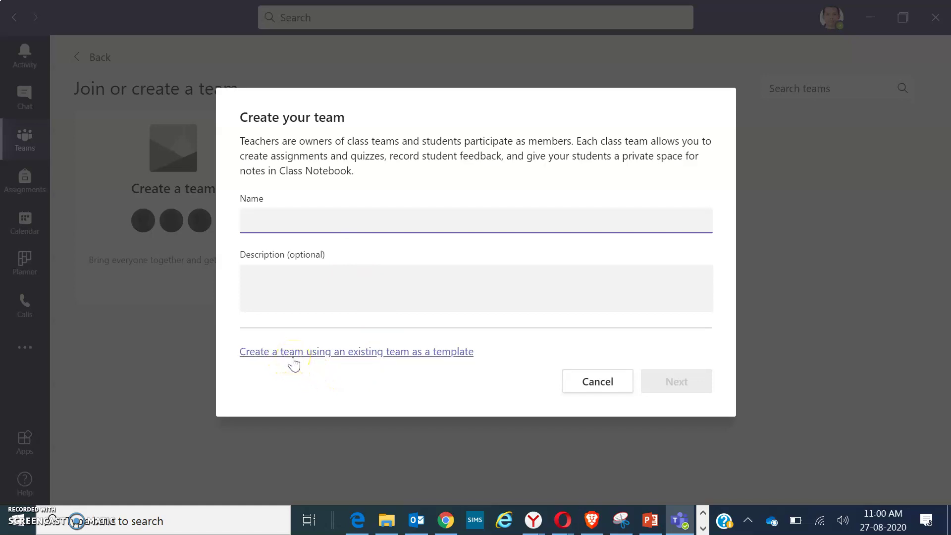
# Step: Create the team using the existing 3A Attendance team as a template, including its members along with tabs, team settings and apps
pyautogui.click(299, 354)
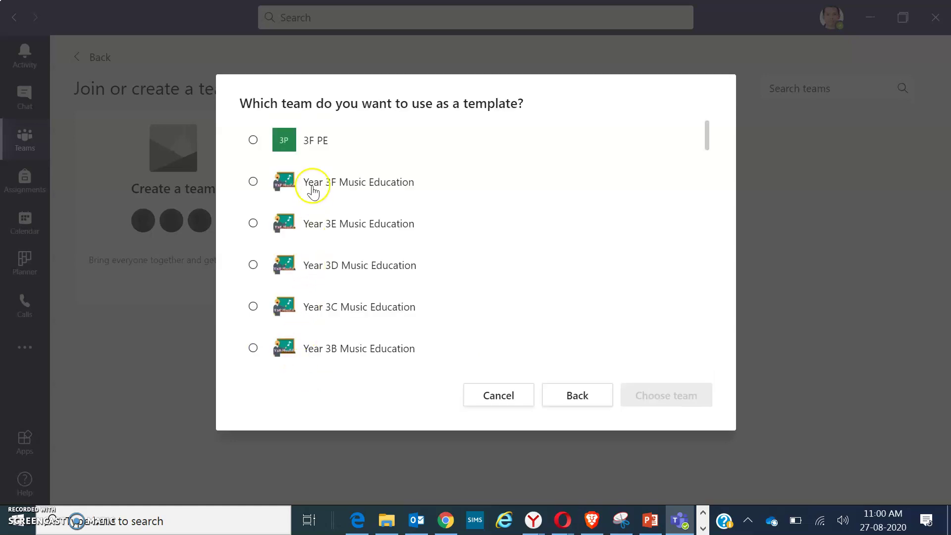
pyautogui.scroll(-3, 394, 325)
pyautogui.scroll(-5, 394, 325)
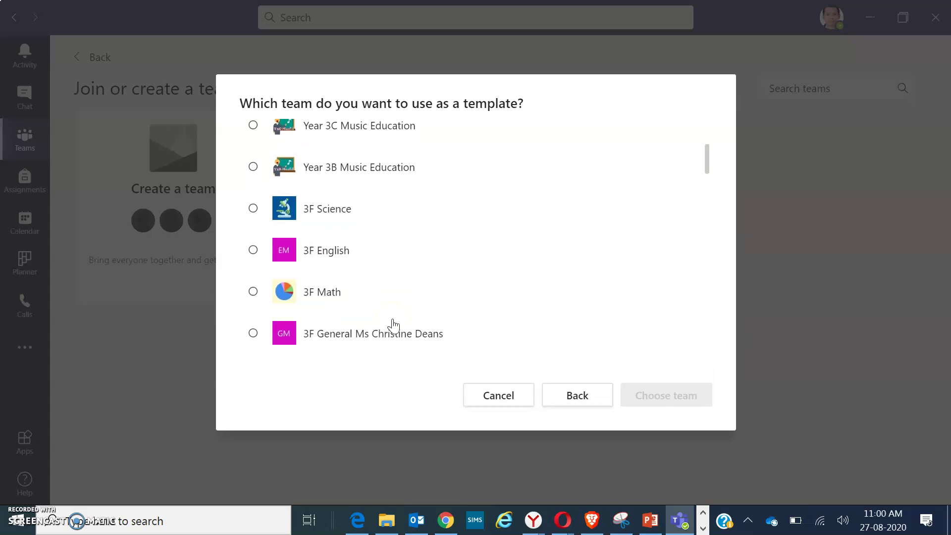
pyautogui.scroll(-3, 394, 326)
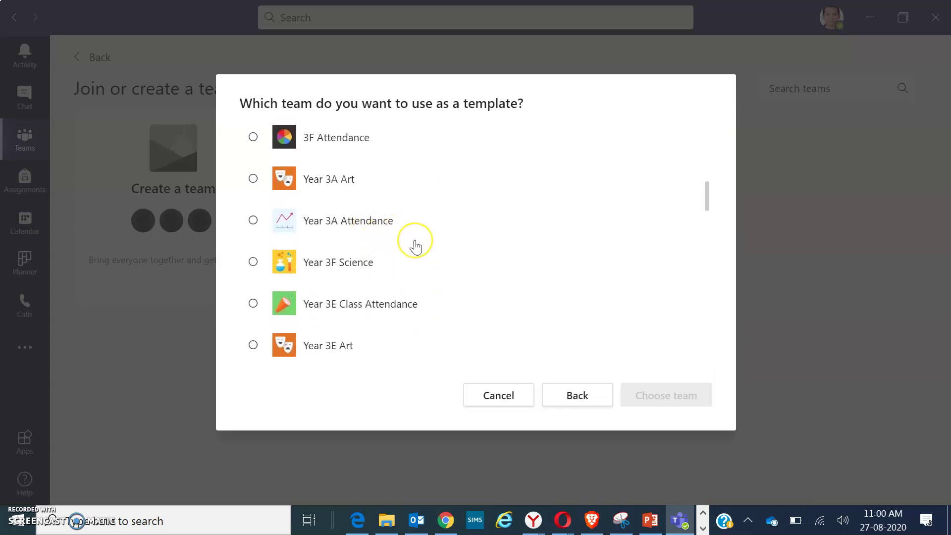
pyautogui.scroll(8, 416, 246)
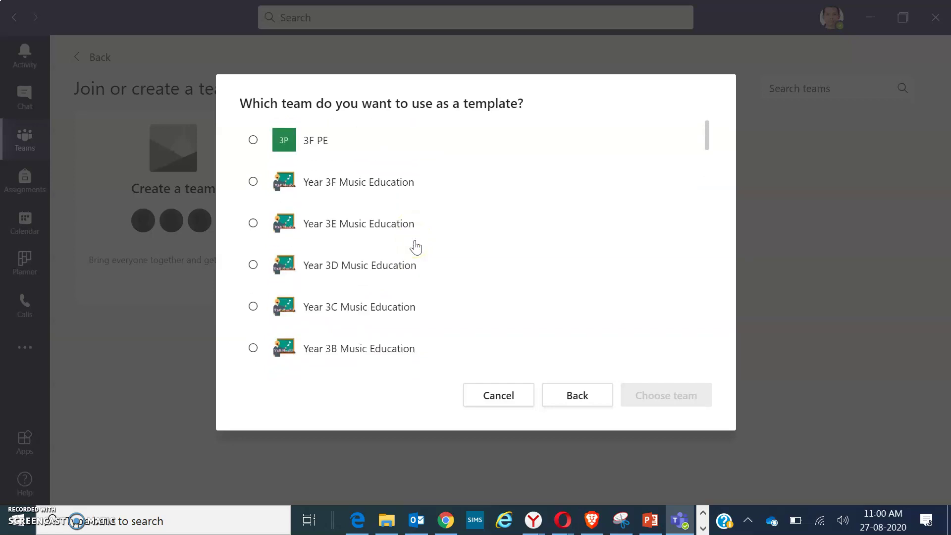
pyautogui.scroll(-1, 434, 237)
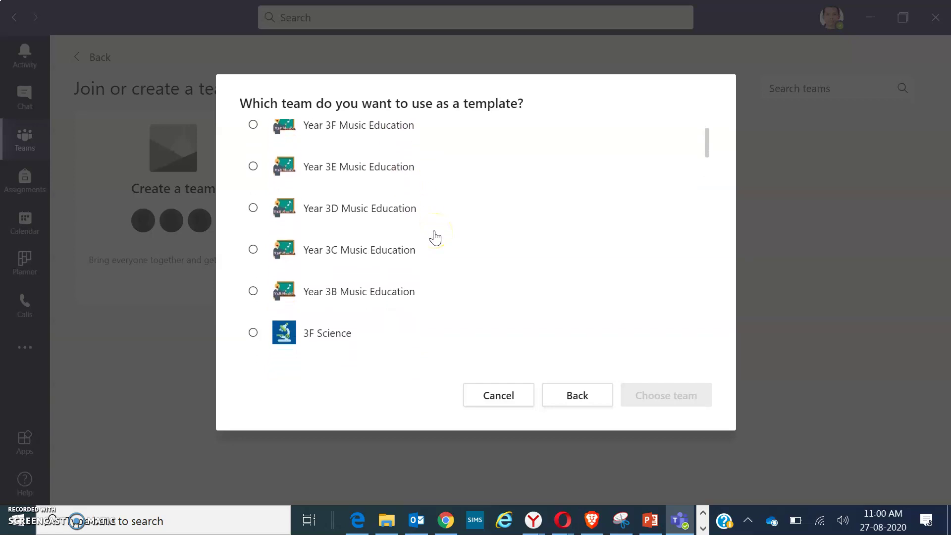
pyautogui.scroll(-5, 435, 238)
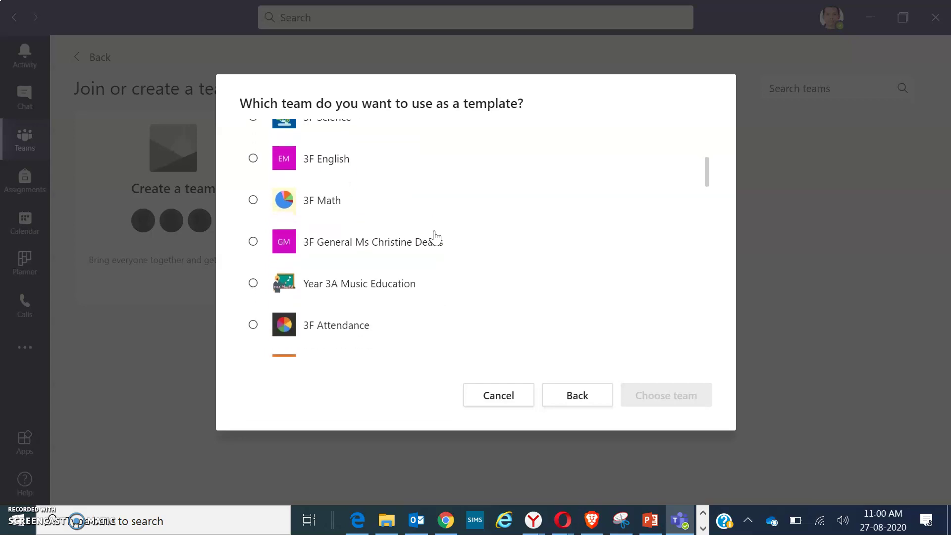
pyautogui.scroll(-4, 435, 238)
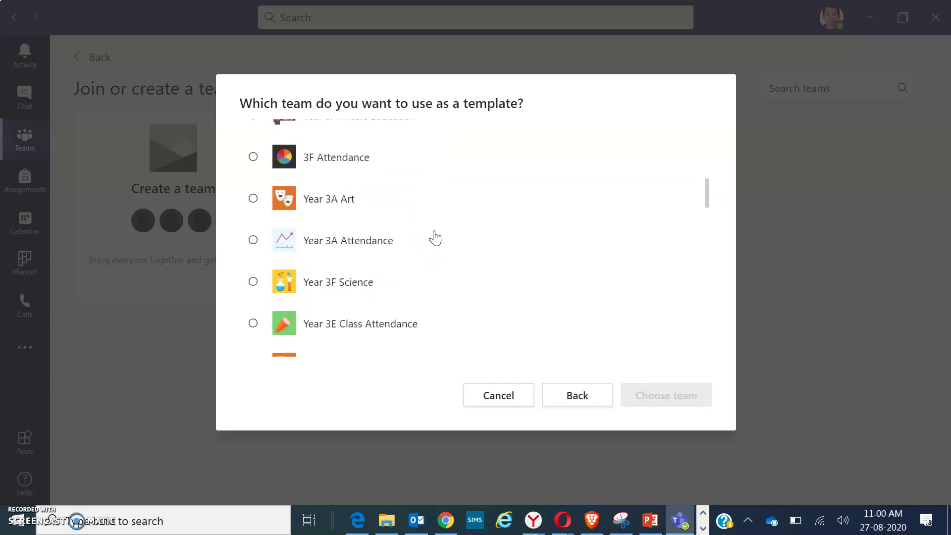
pyautogui.scroll(-1, 435, 238)
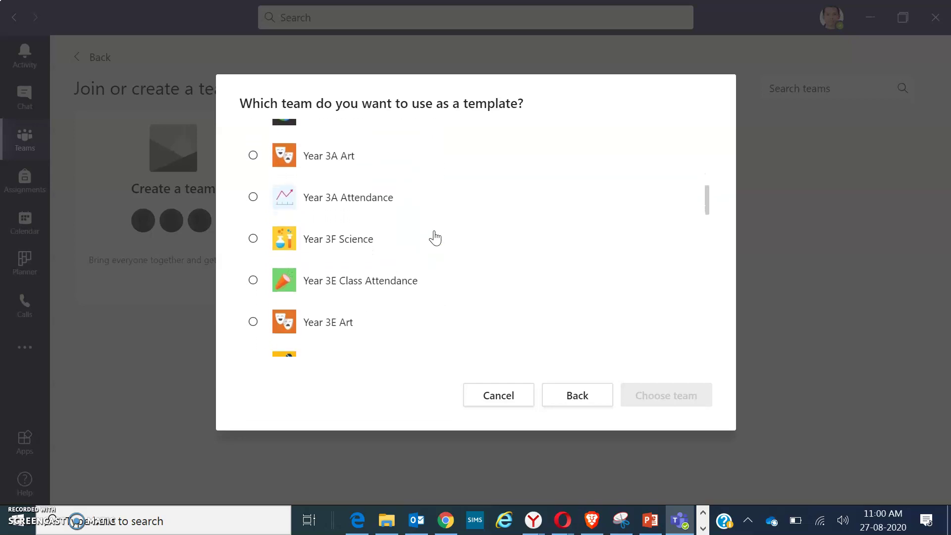
pyautogui.scroll(-11, 435, 238)
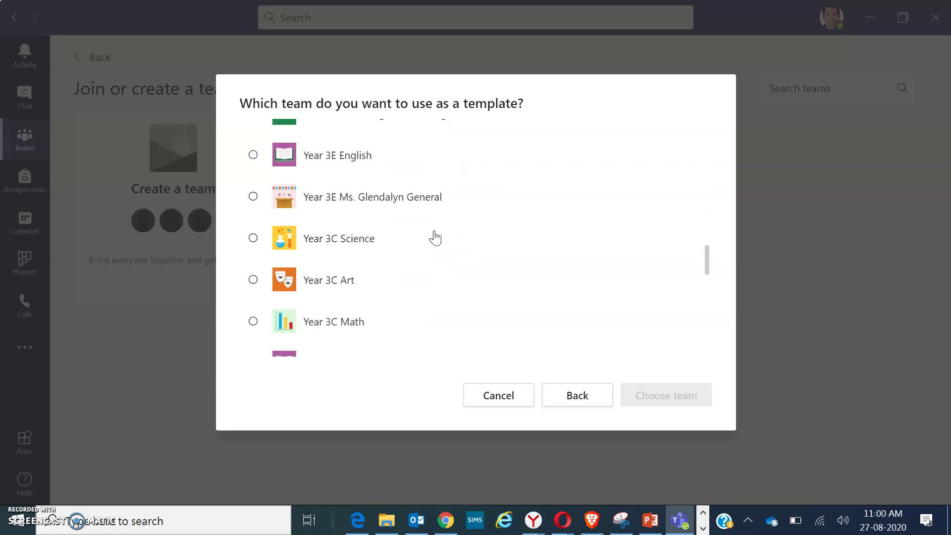
pyautogui.scroll(-8, 435, 239)
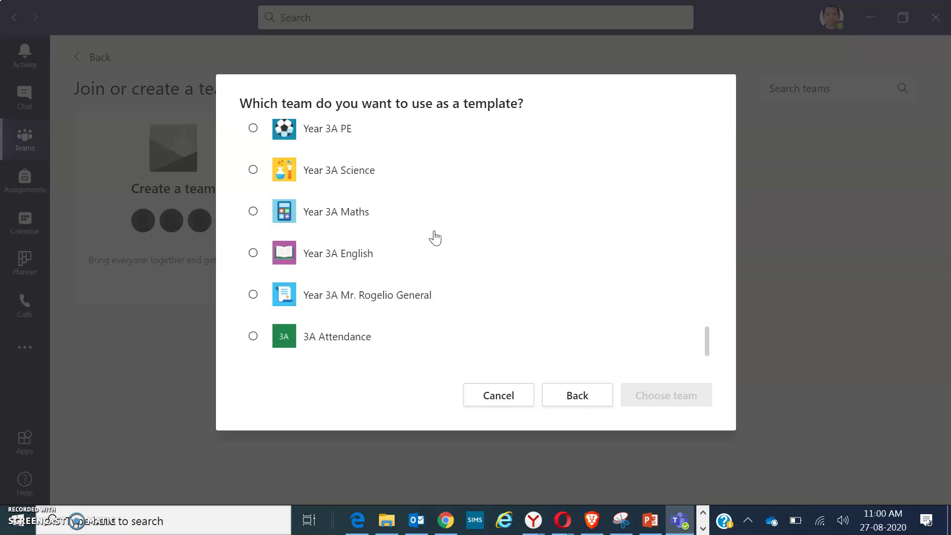
pyautogui.click(361, 335)
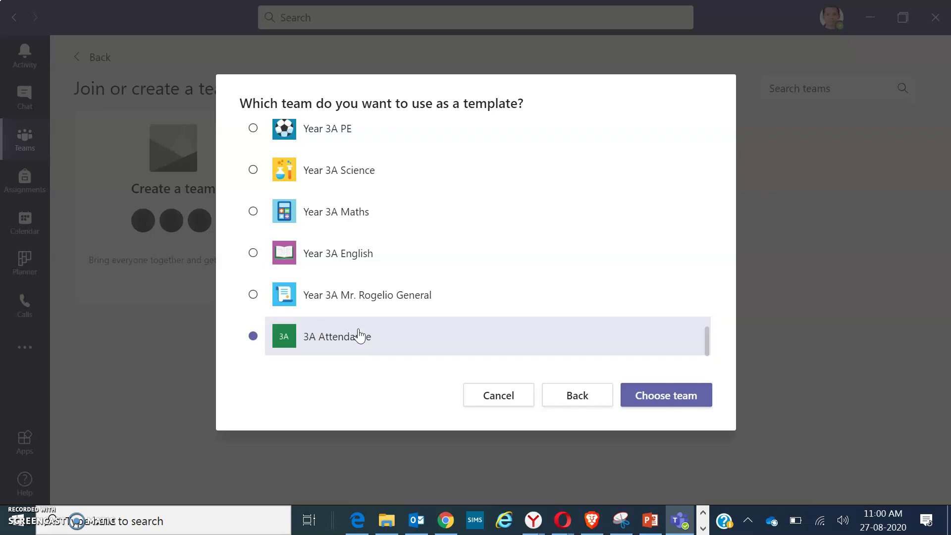
pyautogui.click(666, 399)
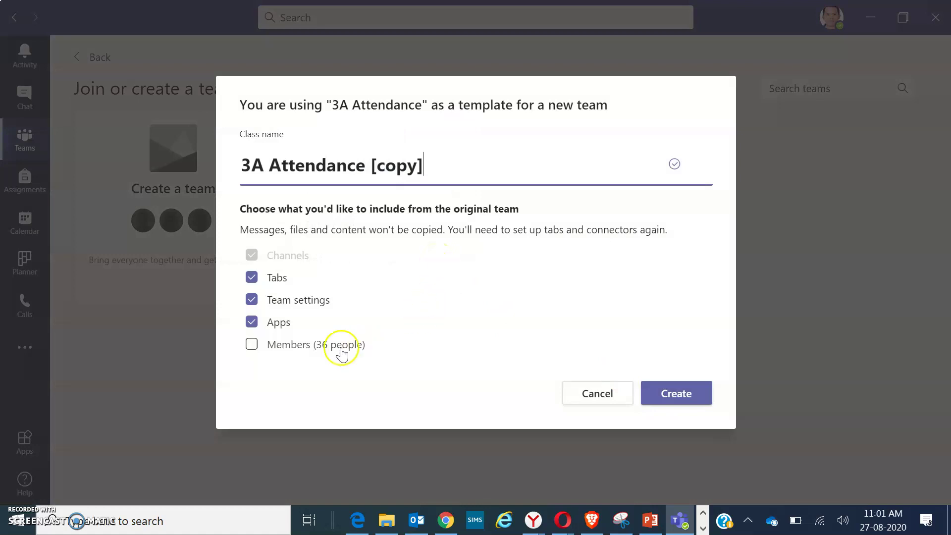
pyautogui.click(252, 346)
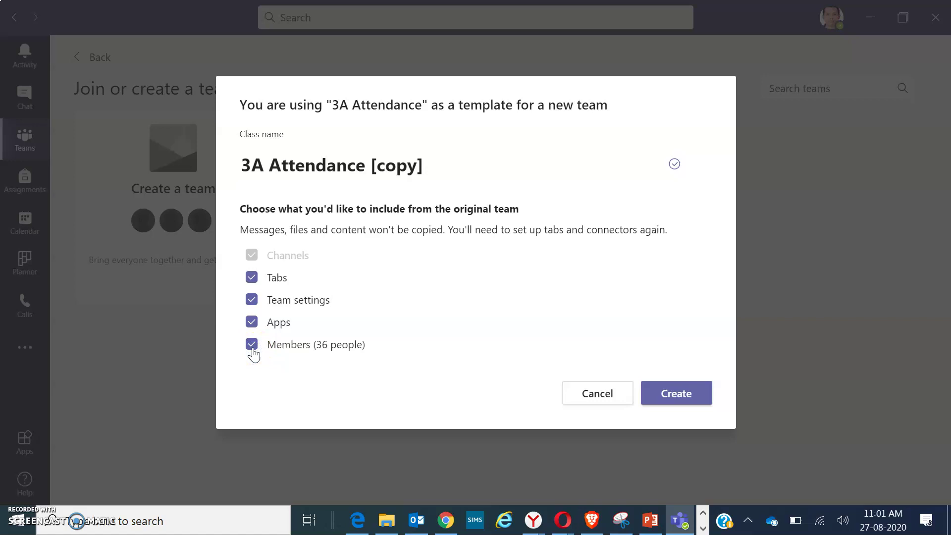
pyautogui.click(677, 397)
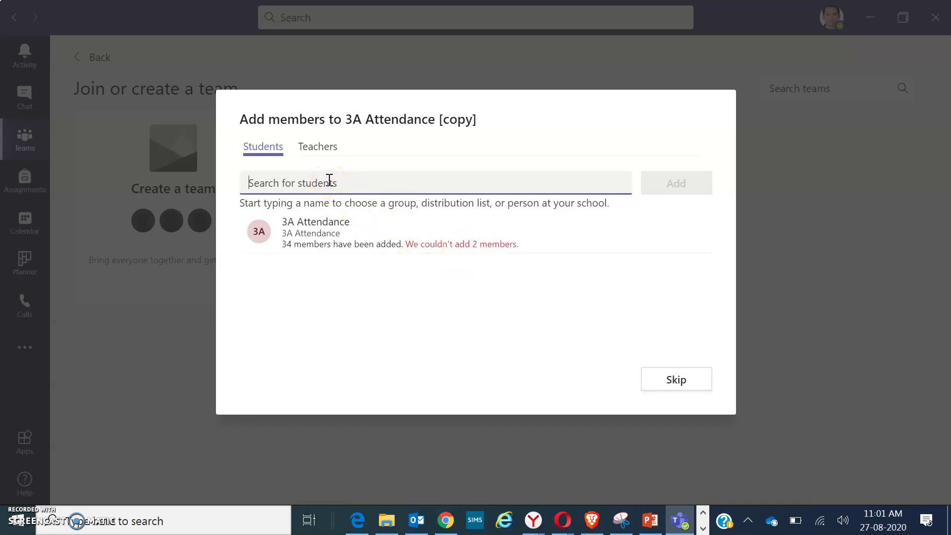
# Step: Search for the group 3A English among the students available to add to the new team
pyautogui.write('Engl')
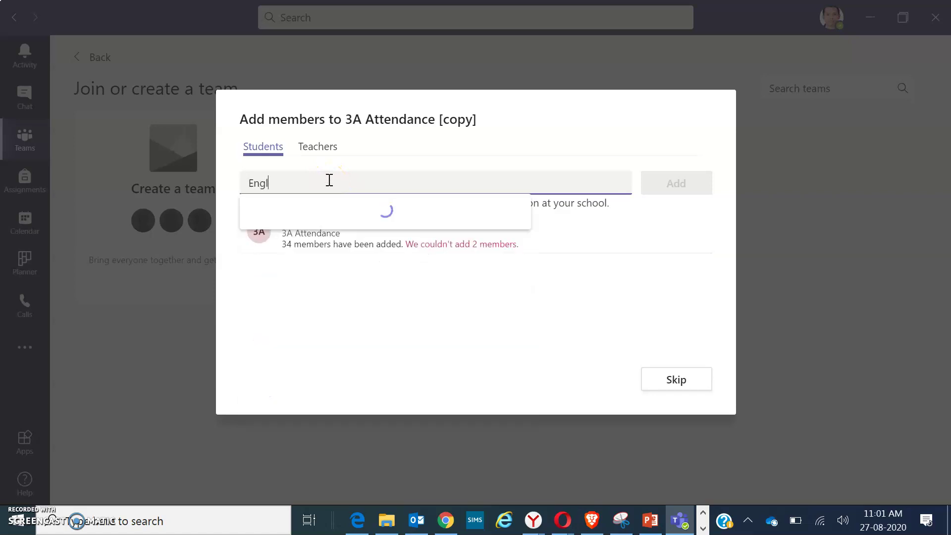
pyautogui.write('ish')
pyautogui.click(248, 183)
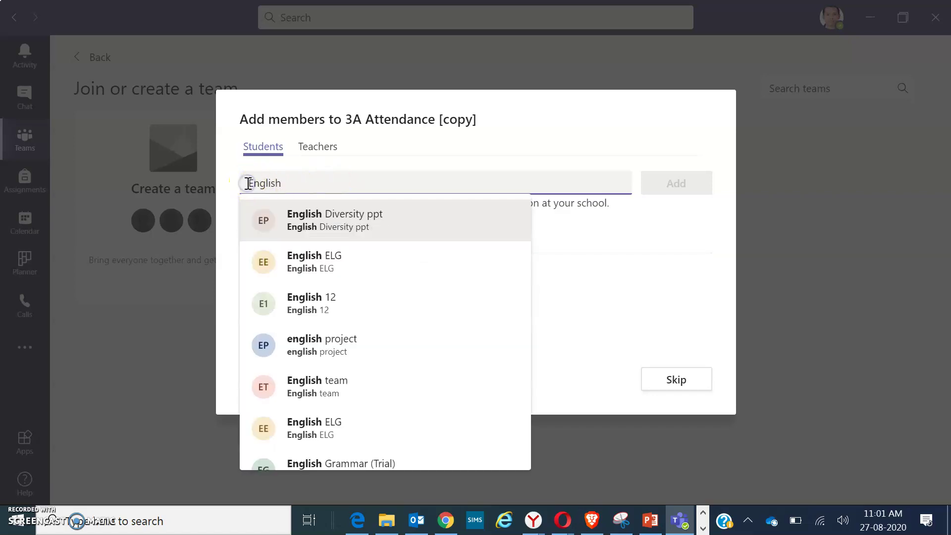
pyautogui.write('3A')
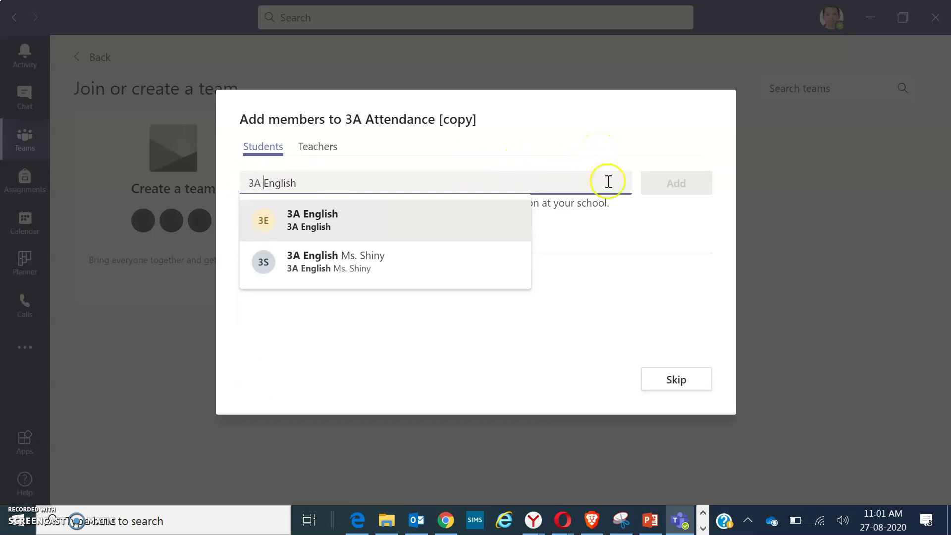
pyautogui.click(657, 286)
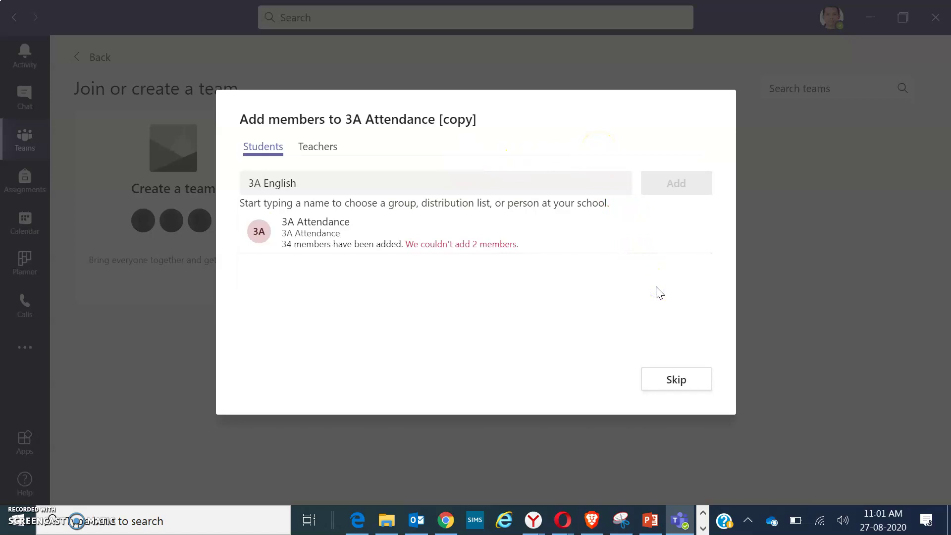
# Step: Skip adding more members and edit the new team's class name to 3A English
pyautogui.click(677, 380)
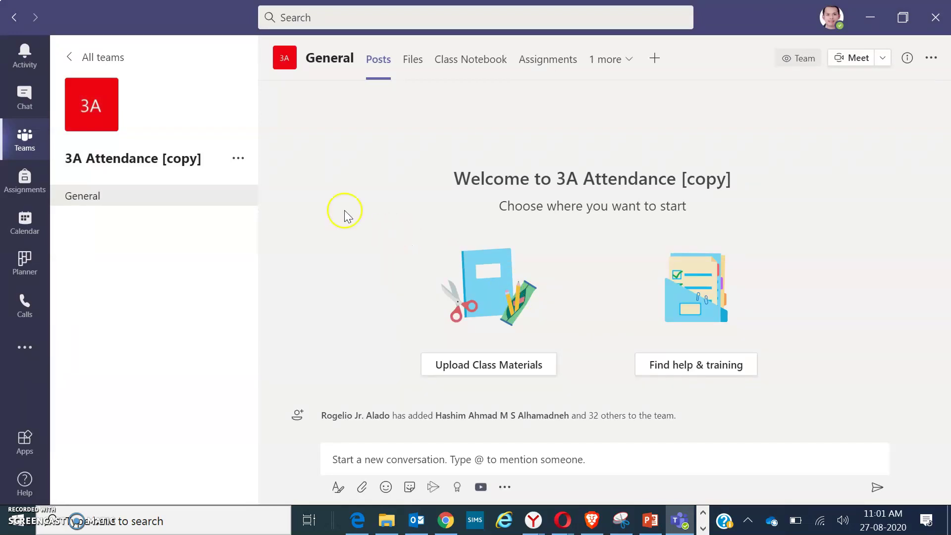
pyautogui.click(238, 158)
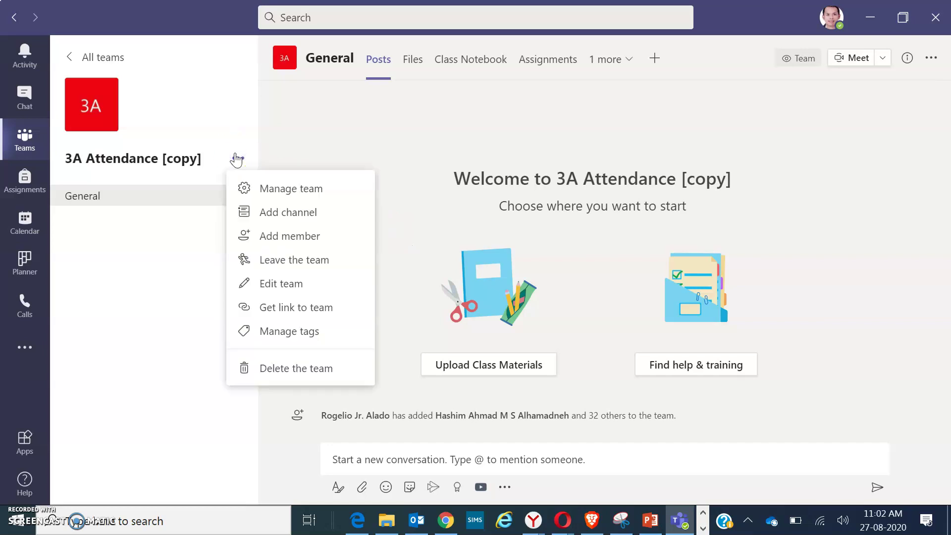
pyautogui.click(281, 283)
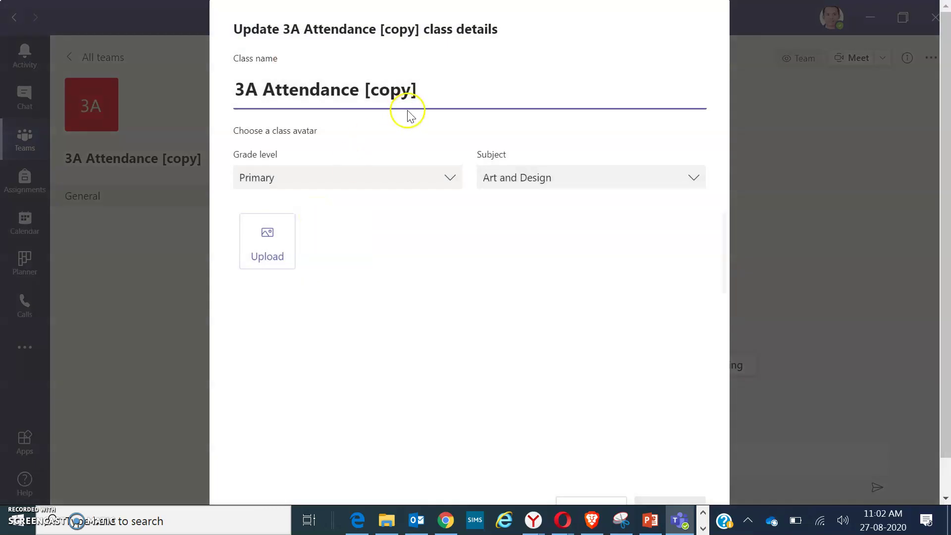
pyautogui.click(423, 90)
pyautogui.press('BackSpace')
pyautogui.press('BackSpace')
pyautogui.press('BackSpace')
pyautogui.press('BackSpace')
pyautogui.press('BackSpace')
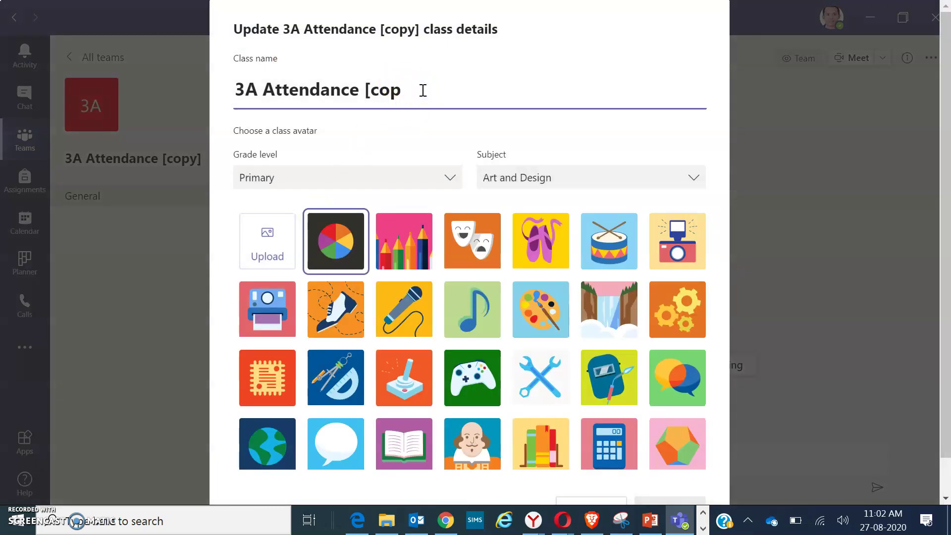
pyautogui.press('BackSpace')
pyautogui.press('BackSpace')
pyautogui.press('BackSpace')
pyautogui.press('BackSpace')
pyautogui.press('BackSpace')
pyautogui.press('BackSpace')
pyautogui.press('BackSpace')
pyautogui.press('BackSpace')
pyautogui.press('BackSpace')
pyautogui.press('BackSpace')
pyautogui.press('BackSpace')
pyautogui.press('BackSpace')
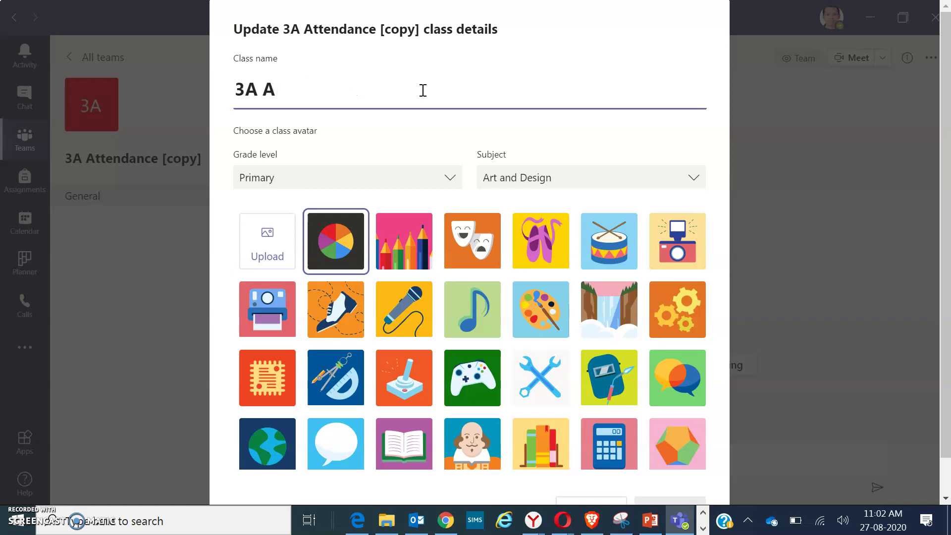
pyautogui.write('English')
# Step: Choose the purple open-book picture as the class avatar and update the class details
pyautogui.scroll(-5, 711, 291)
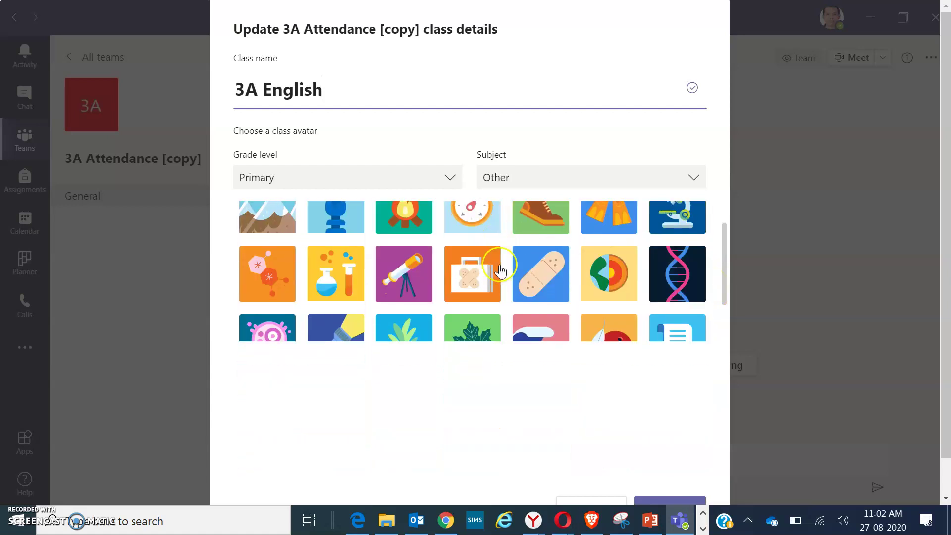
pyautogui.scroll(-3, 573, 301)
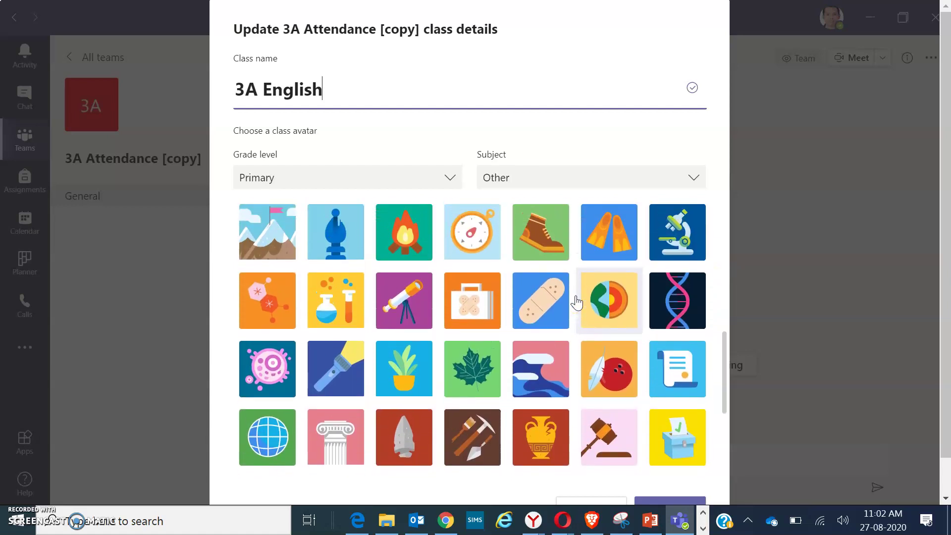
pyautogui.scroll(3, 576, 301)
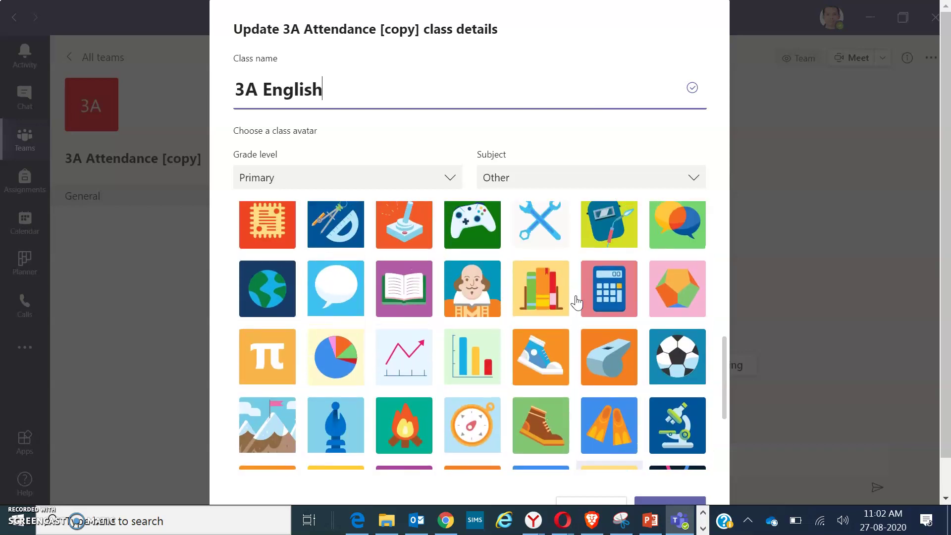
pyautogui.scroll(1, 574, 299)
pyautogui.click(394, 381)
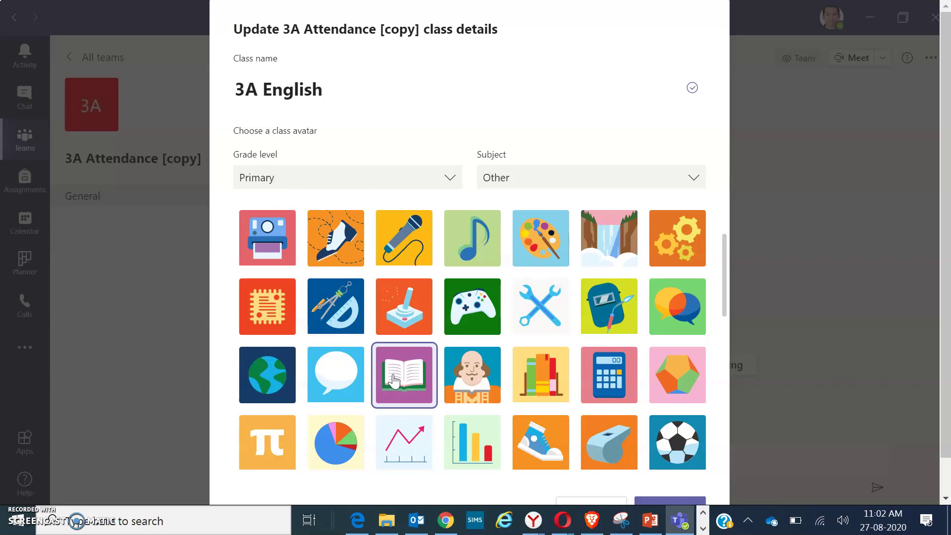
pyautogui.scroll(-5, 601, 418)
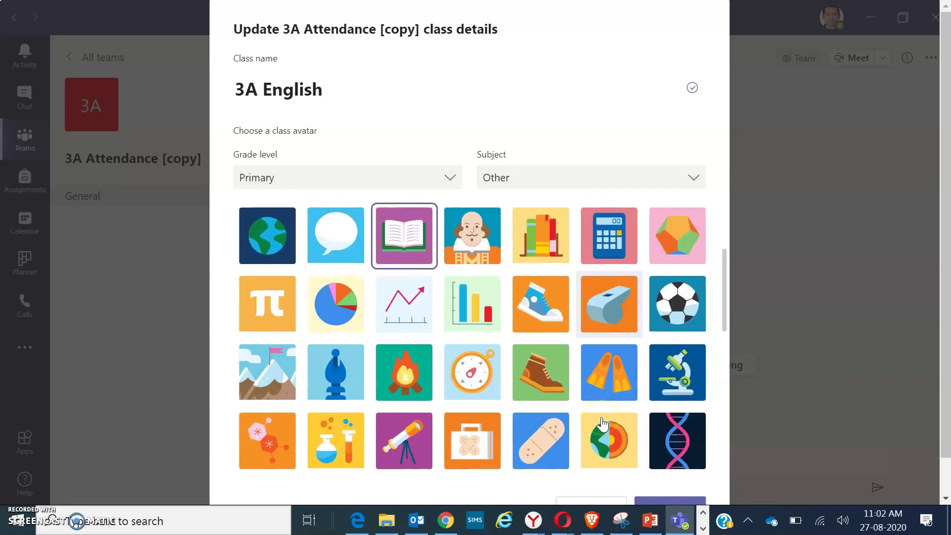
pyautogui.scroll(-4, 601, 423)
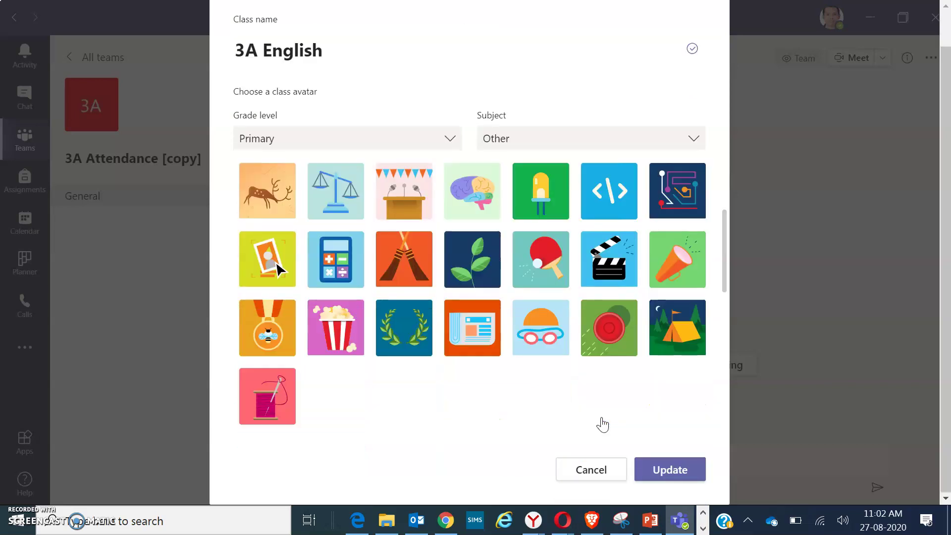
pyautogui.click(674, 471)
pyautogui.click(674, 470)
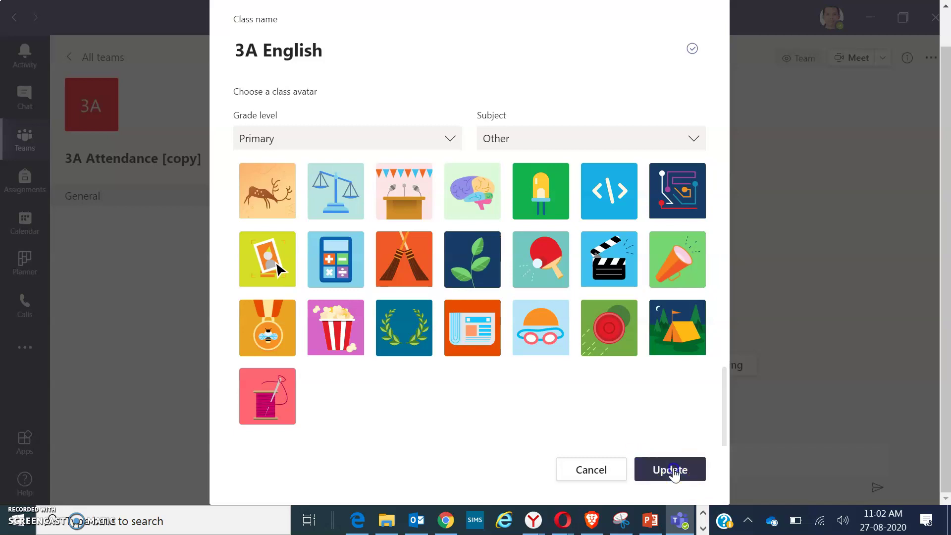